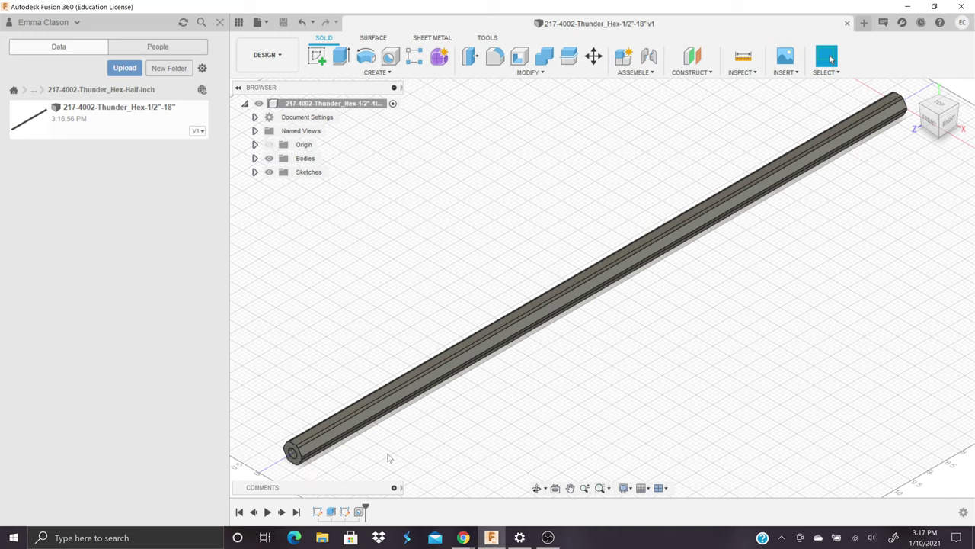
Look over the existing rod's open end, then start a new empty design
{"action": "scroll", "coordinate": [387, 458], "scroll_direction": "up", "scroll_amount": 3}
{"action": "middle_click_drag", "start_coordinate": [383, 450], "coordinate": [519, 400]}
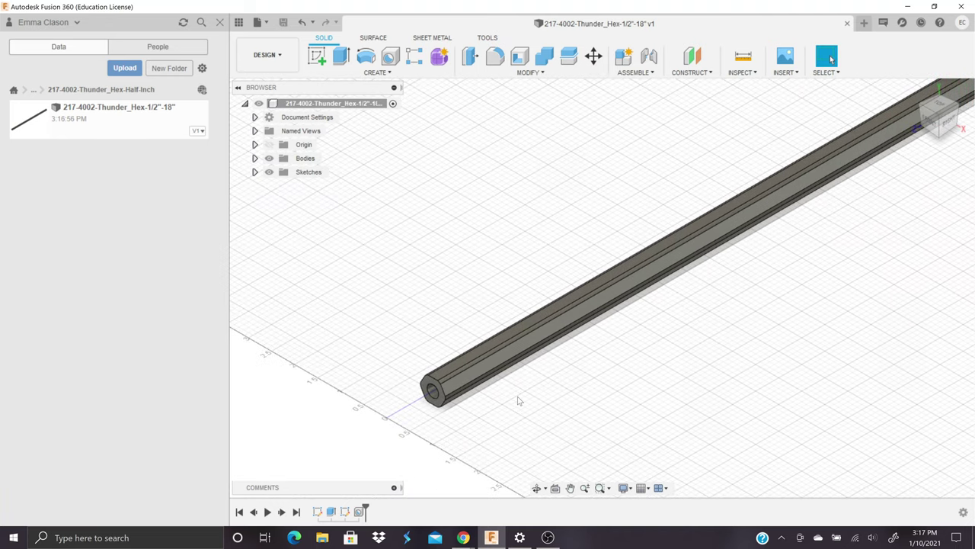
{"action": "scroll", "coordinate": [518, 400], "scroll_direction": "up", "scroll_amount": 1}
{"action": "scroll", "coordinate": [518, 401], "scroll_direction": "up", "scroll_amount": 1}
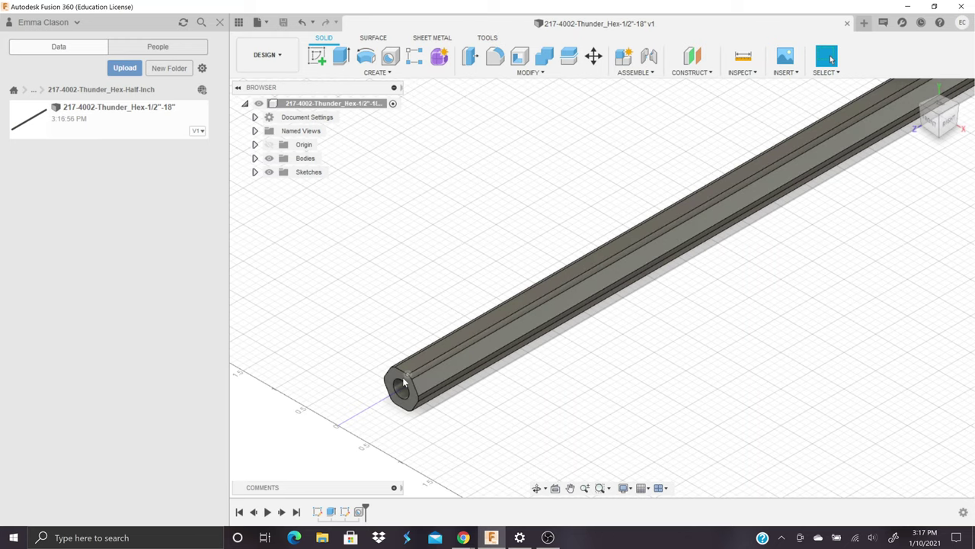
{"action": "scroll", "coordinate": [591, 405], "scroll_direction": "down", "scroll_amount": 1}
{"action": "middle_click_drag", "start_coordinate": [634, 375], "coordinate": [559, 421]}
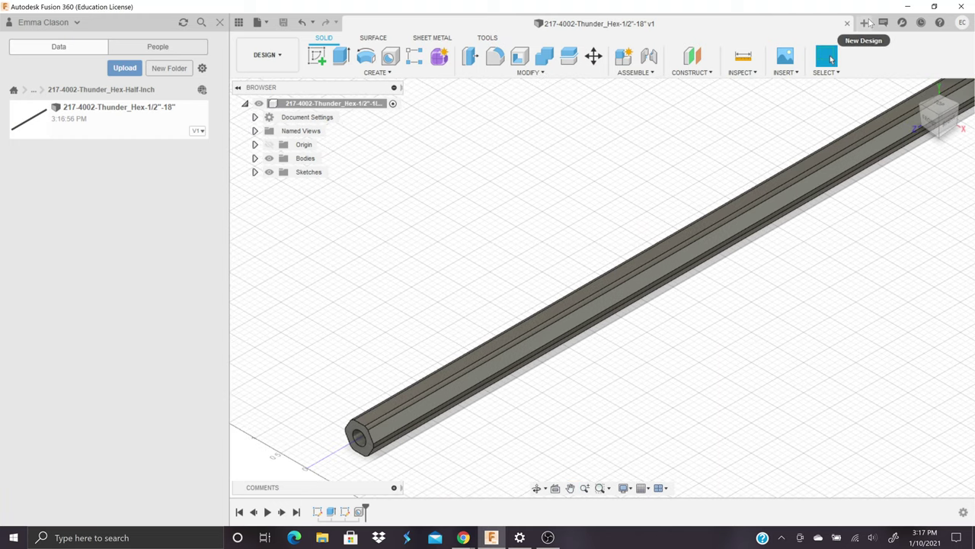
{"action": "left_click", "coordinate": [866, 23]}
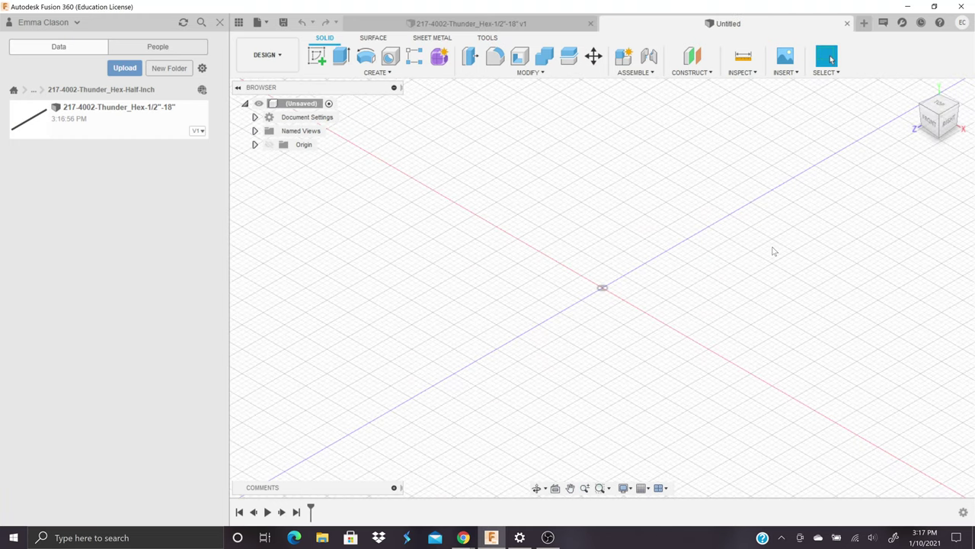
Start a sketch on the front origin plane and bring up the Polygon shape options
{"action": "left_click", "coordinate": [320, 60]}
{"action": "left_click", "coordinate": [565, 309]}
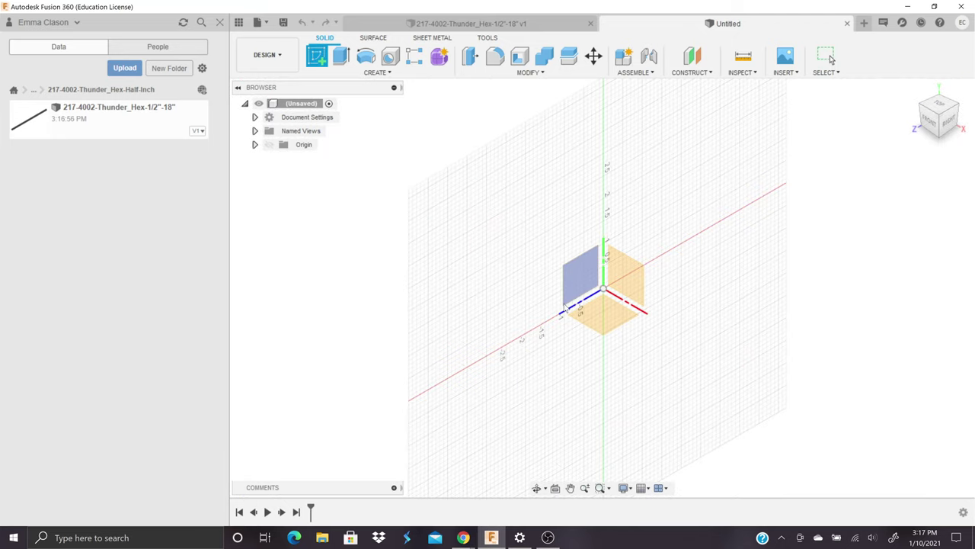
{"action": "left_click", "coordinate": [565, 307]}
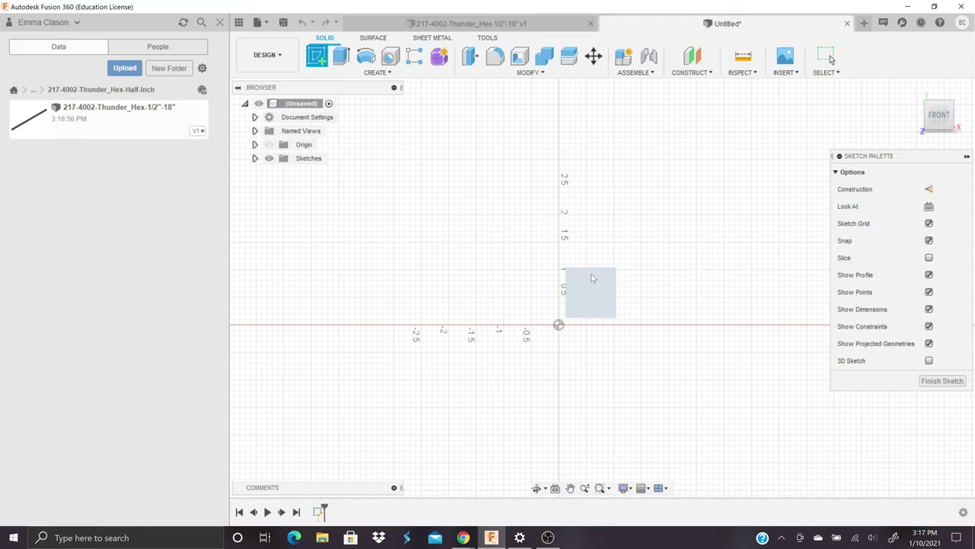
{"action": "scroll", "coordinate": [608, 304], "scroll_direction": "up", "scroll_amount": 2}
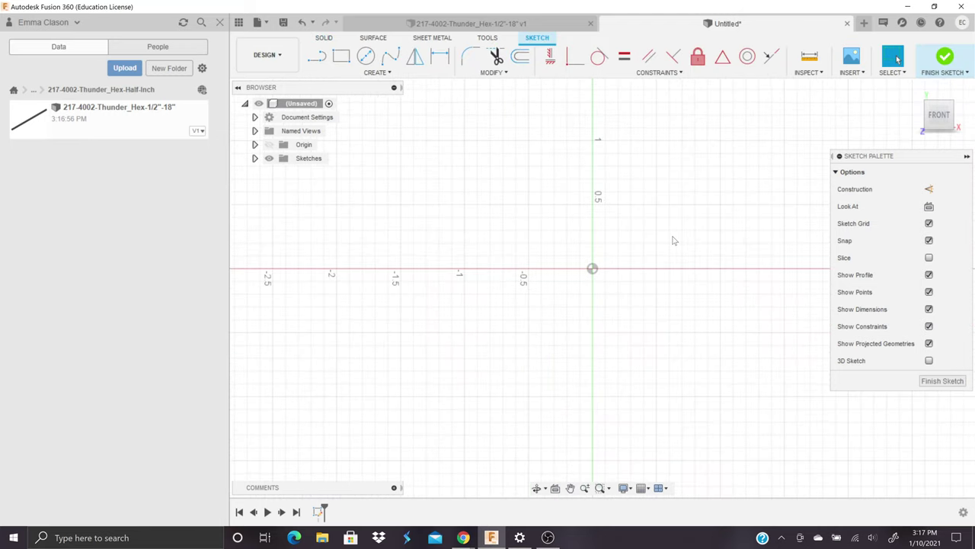
{"action": "scroll", "coordinate": [673, 240], "scroll_direction": "up", "scroll_amount": 1}
{"action": "middle_click_drag", "start_coordinate": [672, 241], "coordinate": [652, 243]}
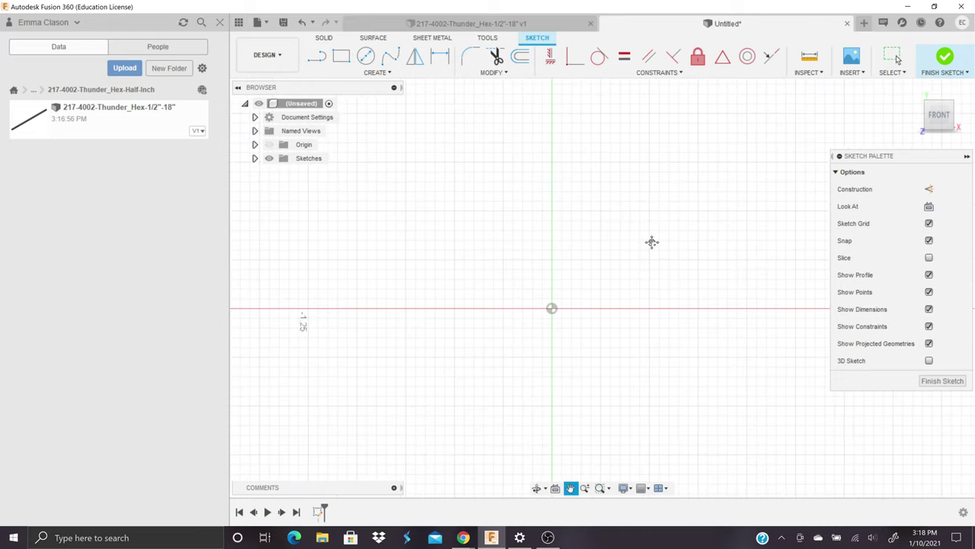
{"action": "left_click", "coordinate": [378, 72]}
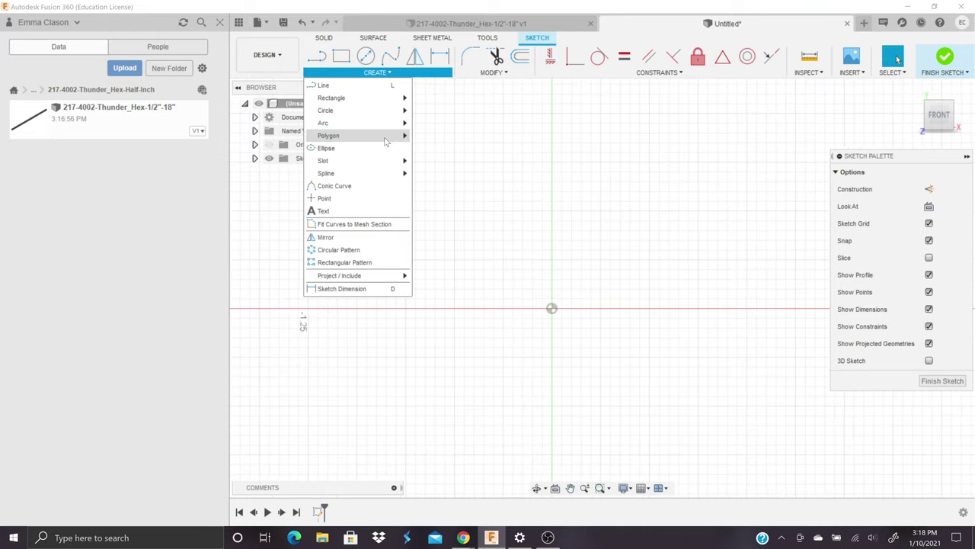
{"action": "mouse_move", "coordinate": [385, 138]}
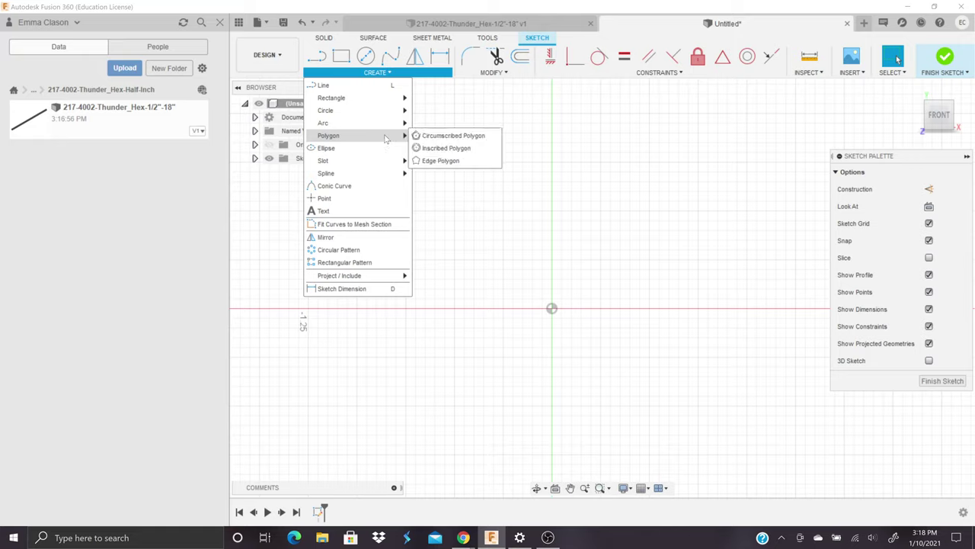
Draw a circumscribed hexagon at the origin, 0.25 in to each flat, then select it
{"action": "left_click", "coordinate": [446, 137]}
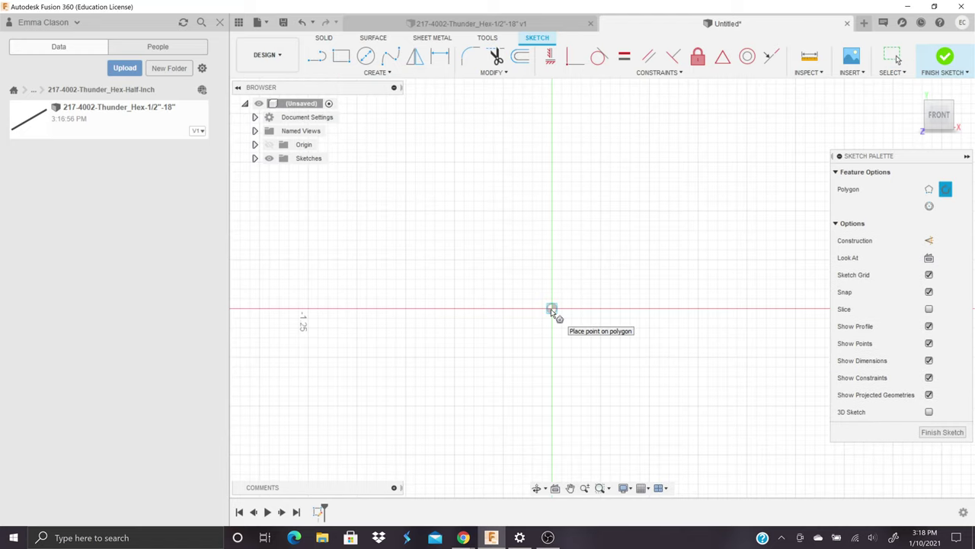
{"action": "left_click", "coordinate": [551, 310]}
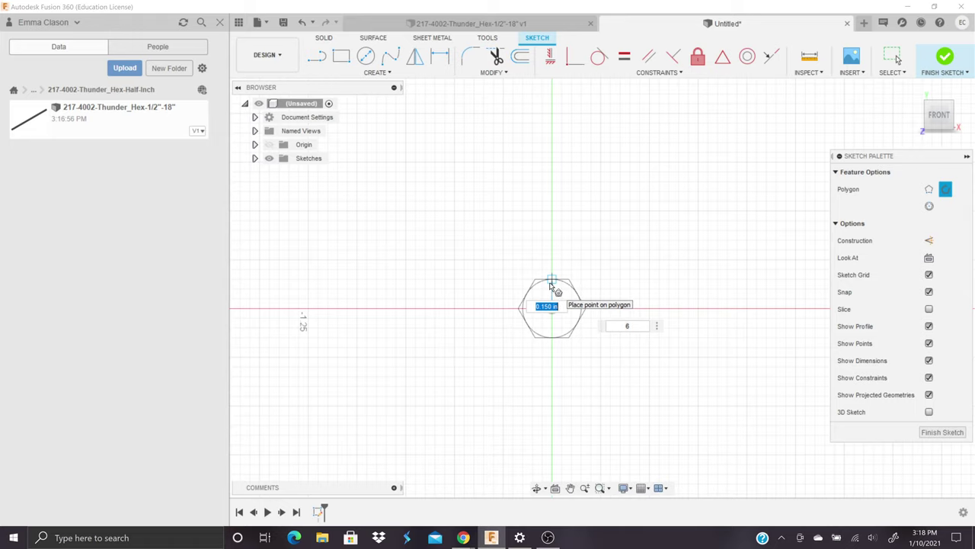
{"action": "key", "text": "BackSpace"}
{"action": "type", "text": ".25"}
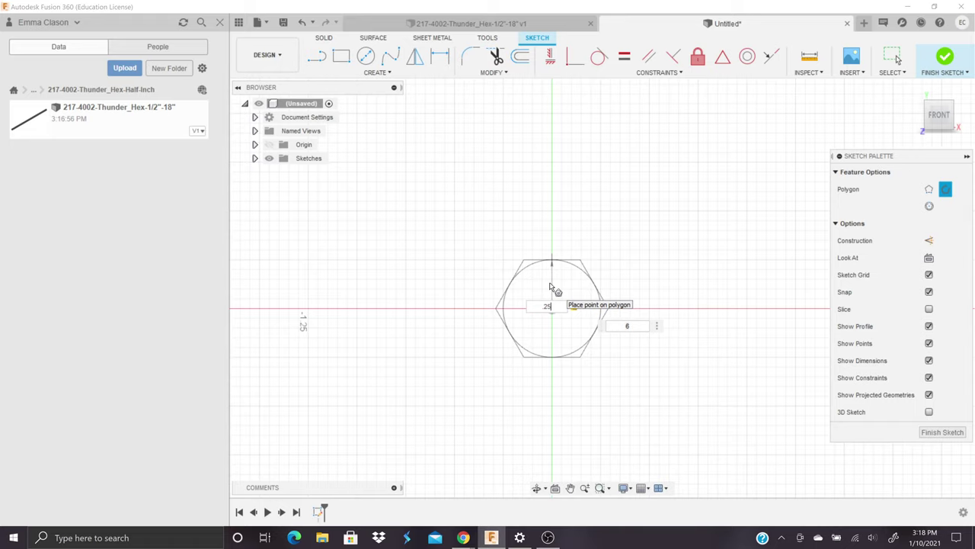
{"action": "key", "text": "Return"}
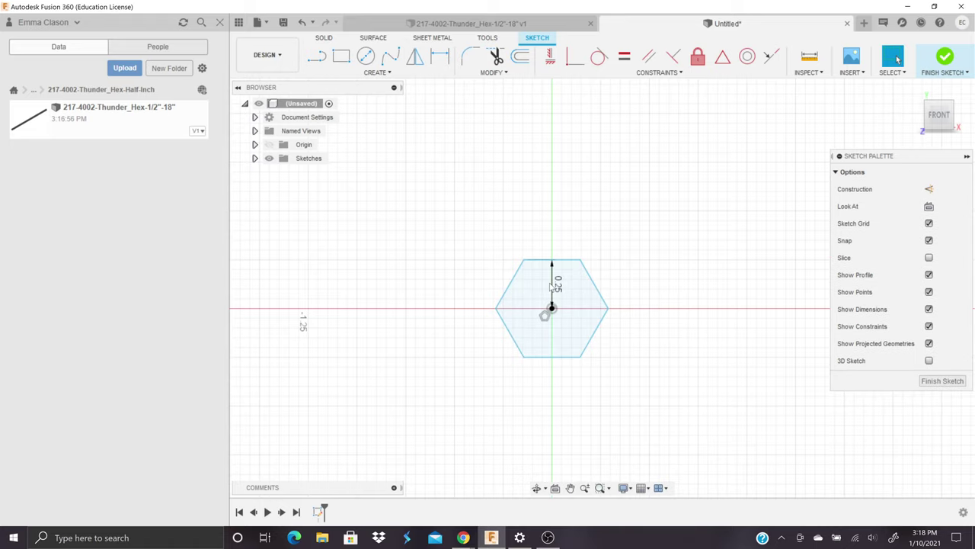
{"action": "scroll", "coordinate": [552, 286], "scroll_direction": "up", "scroll_amount": 3}
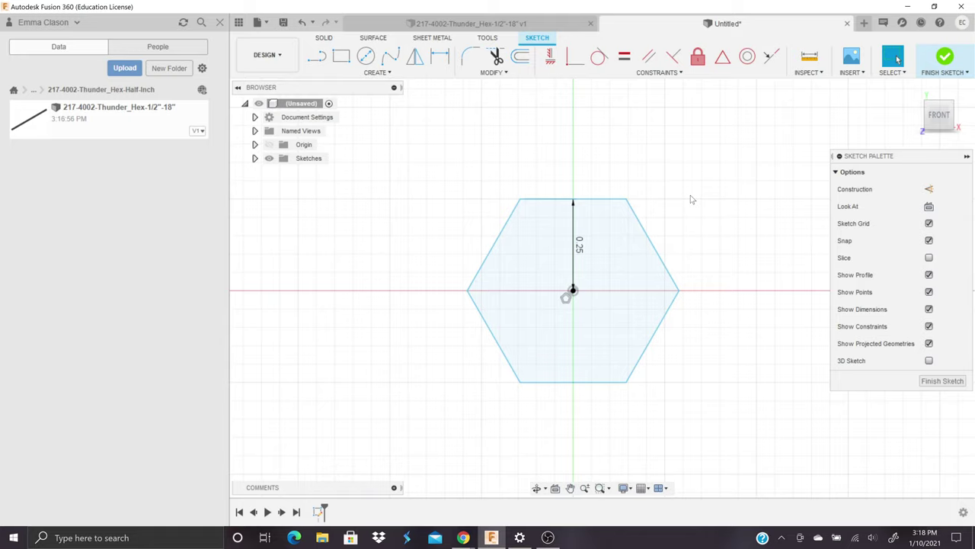
{"action": "key", "text": "Escape"}
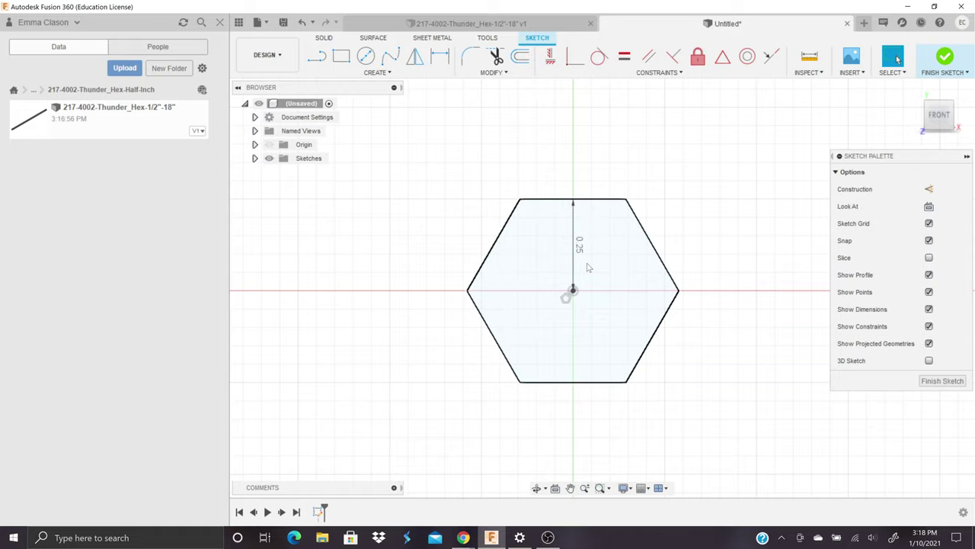
{"action": "double_click", "coordinate": [551, 200]}
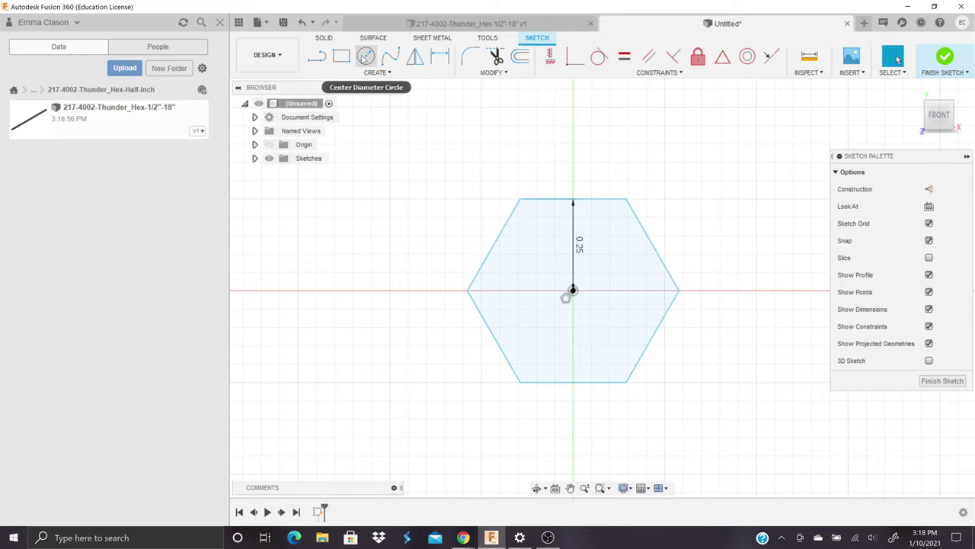
Draw a 0.541 in diameter circle centred on the origin over the hexagon
{"action": "left_click", "coordinate": [366, 57]}
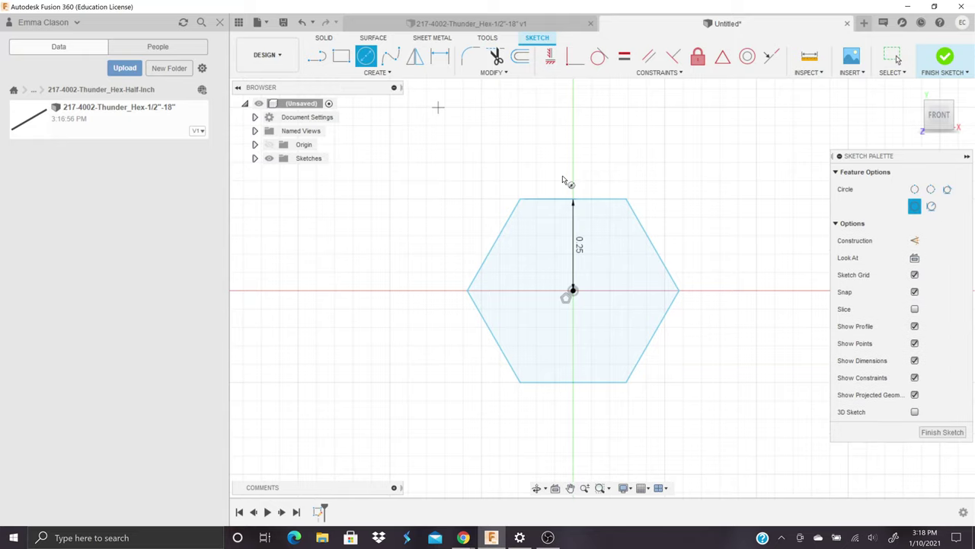
{"action": "left_click", "coordinate": [573, 291]}
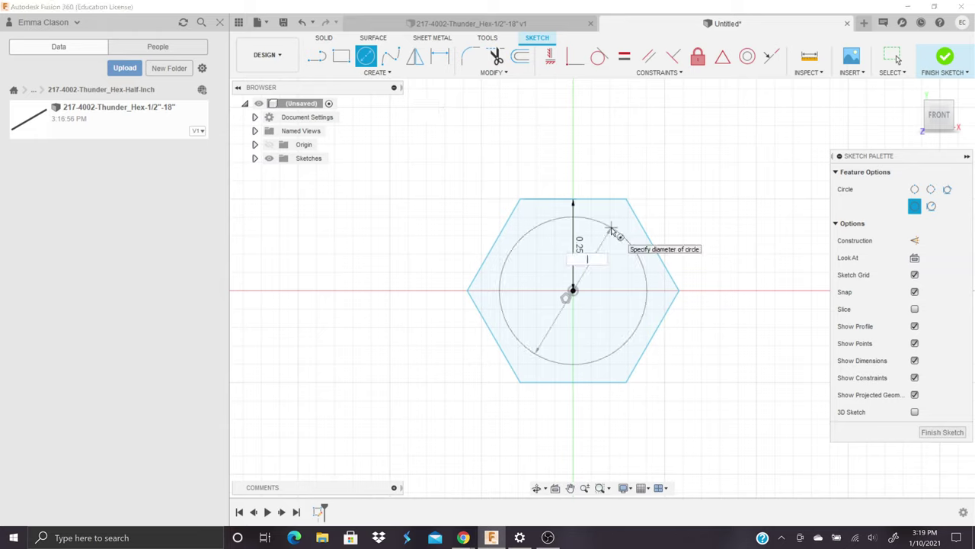
{"action": "type", "text": ".541"}
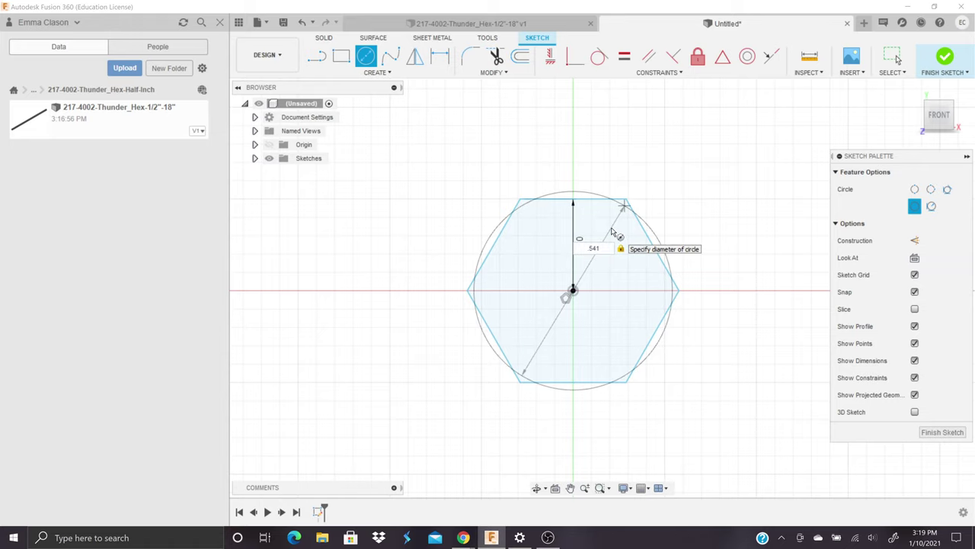
{"action": "key", "text": "Return"}
{"action": "key", "text": "Escape"}
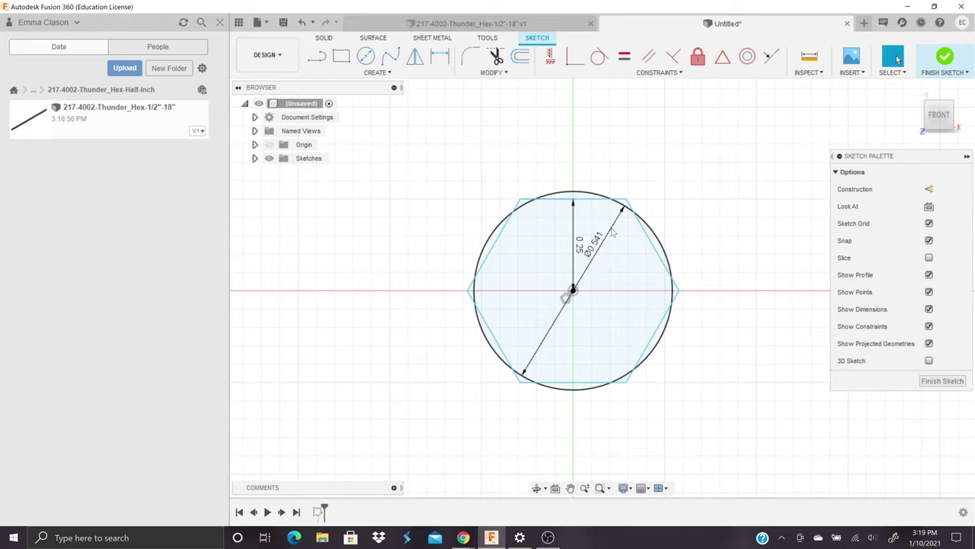
{"action": "scroll", "coordinate": [613, 233], "scroll_direction": "up", "scroll_amount": 2}
{"action": "scroll", "coordinate": [748, 200], "scroll_direction": "up", "scroll_amount": 2}
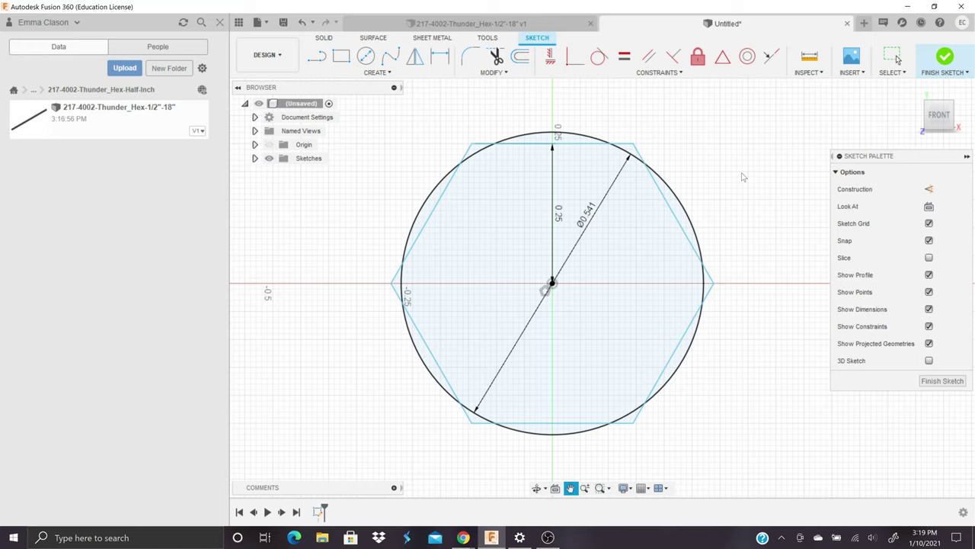
Trim the hexagon tips outside the circle and the circle arcs outside the hexagon
{"action": "key", "text": "t"}
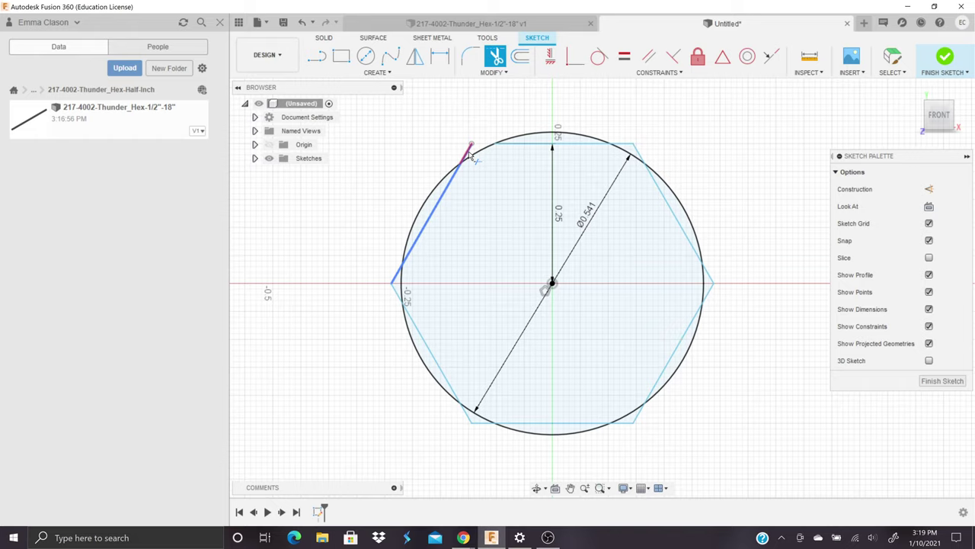
{"action": "left_click", "coordinate": [470, 155]}
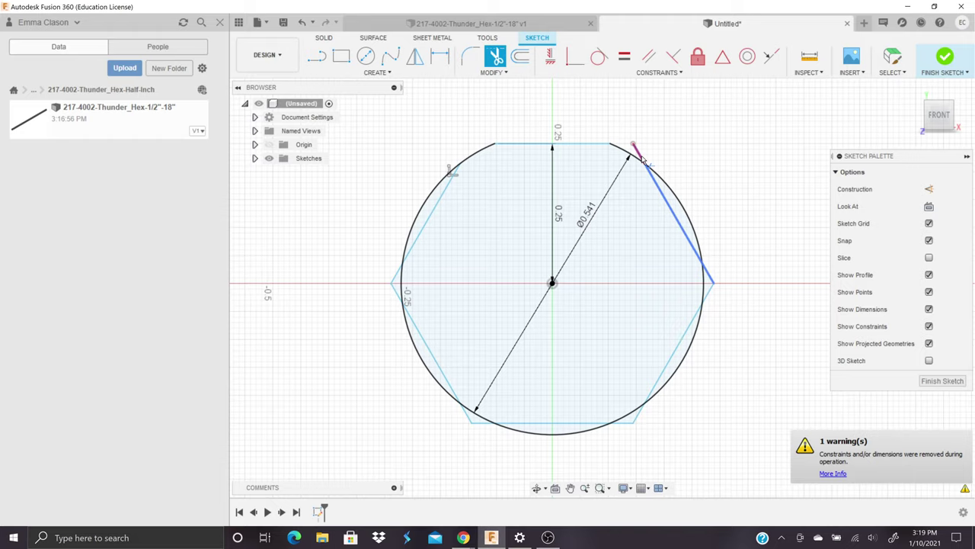
{"action": "left_click", "coordinate": [639, 151]}
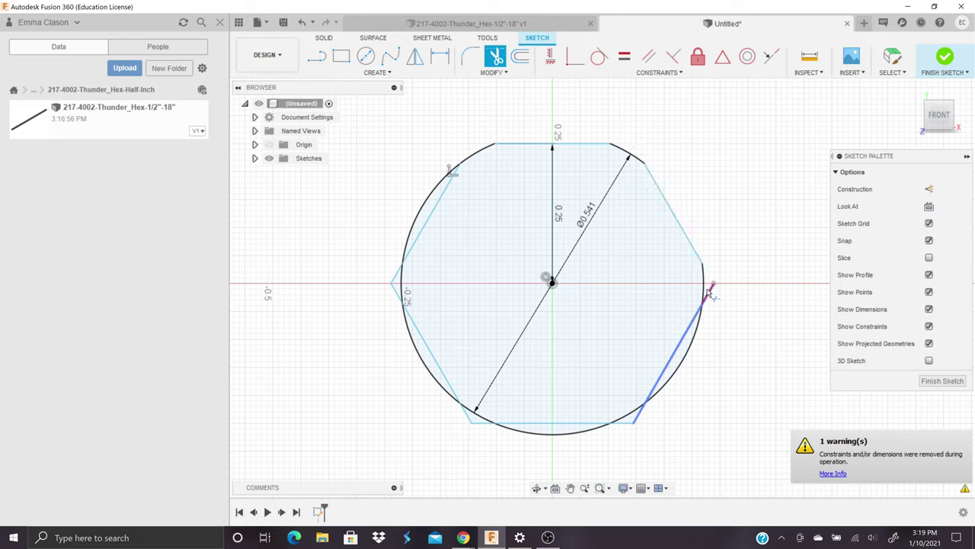
{"action": "left_click", "coordinate": [707, 290]}
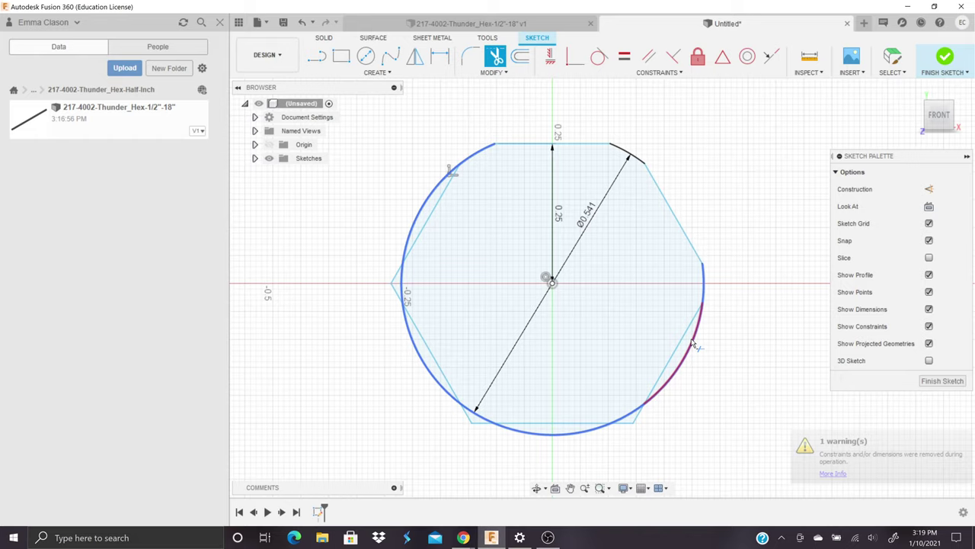
{"action": "left_click", "coordinate": [693, 343]}
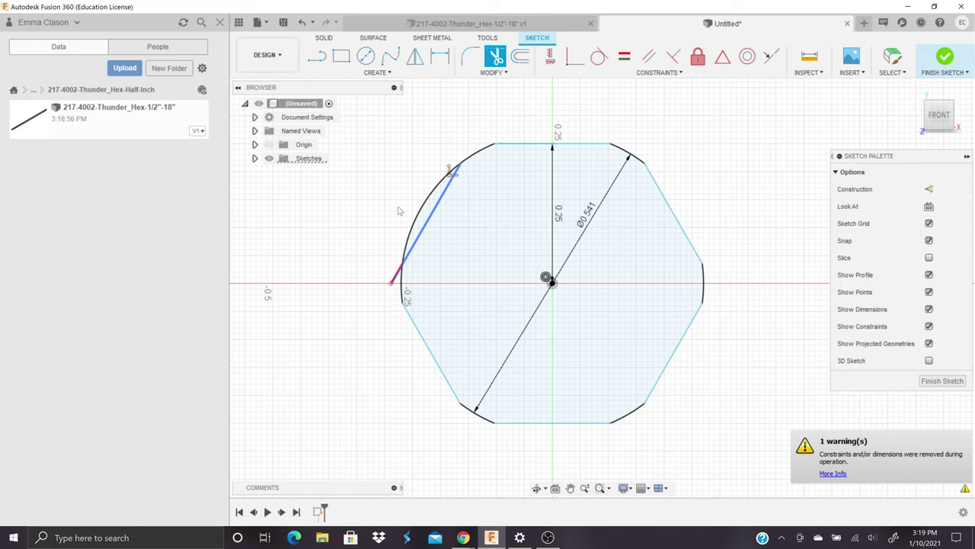
{"action": "left_click", "coordinate": [422, 199]}
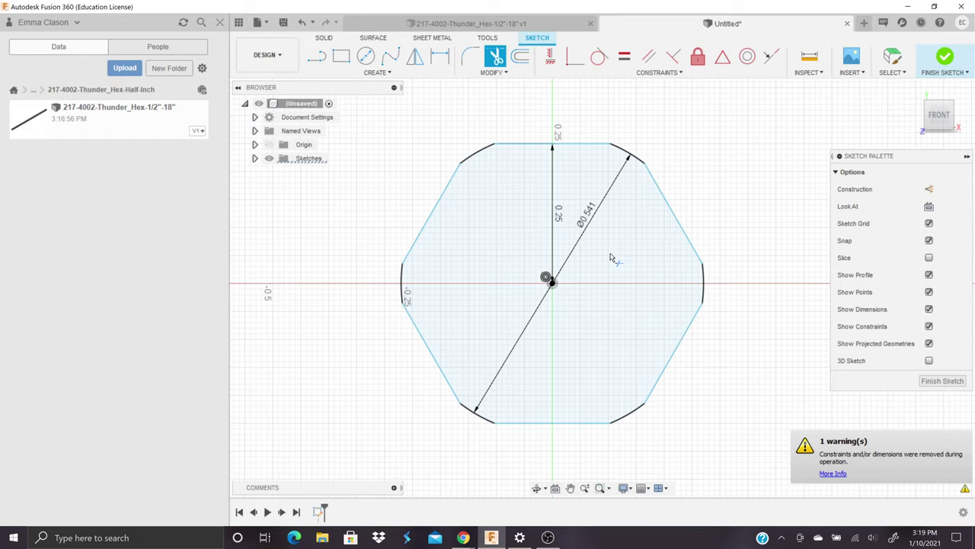
Extrude the rounded hexagon profile 18 in into a solid hex bar
{"action": "key", "text": "e"}
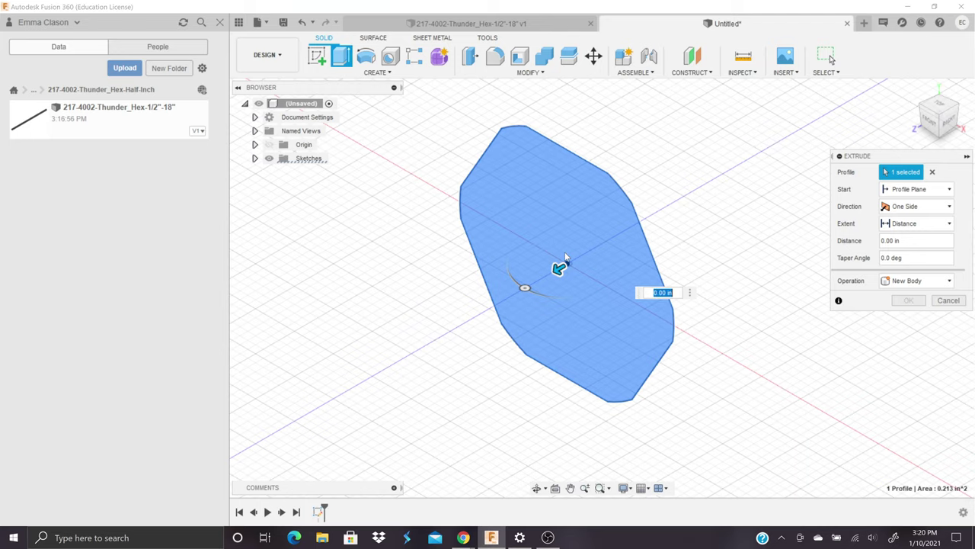
{"action": "type", "text": "18"}
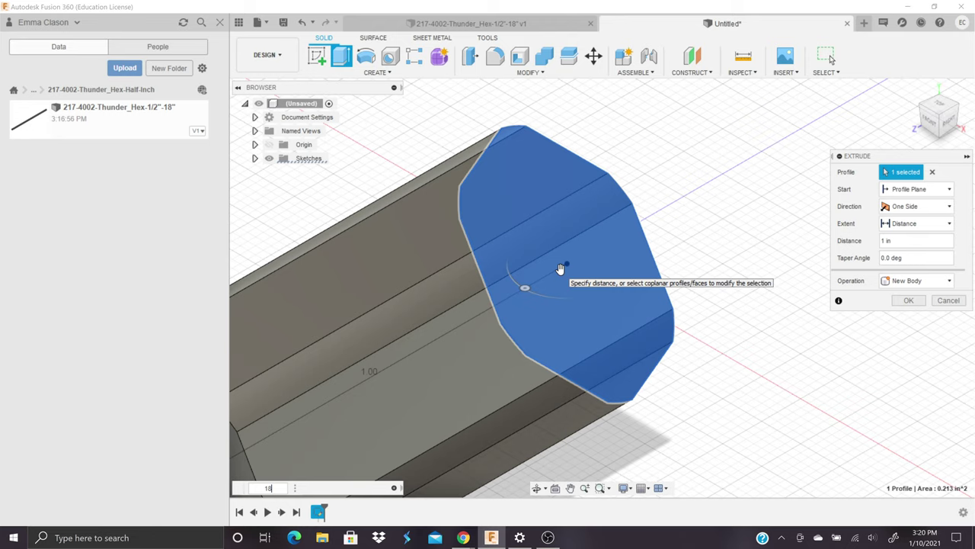
{"action": "key", "text": "Return"}
{"action": "middle_click_drag", "start_coordinate": [560, 268], "coordinate": [670, 392]}
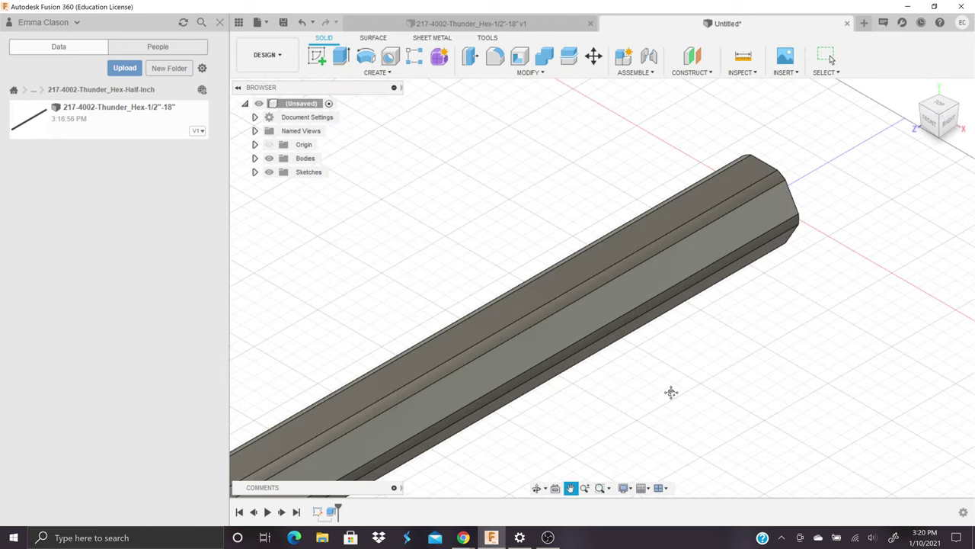
{"action": "middle_click_drag", "start_coordinate": [670, 392], "coordinate": [647, 395], "text": "shift"}
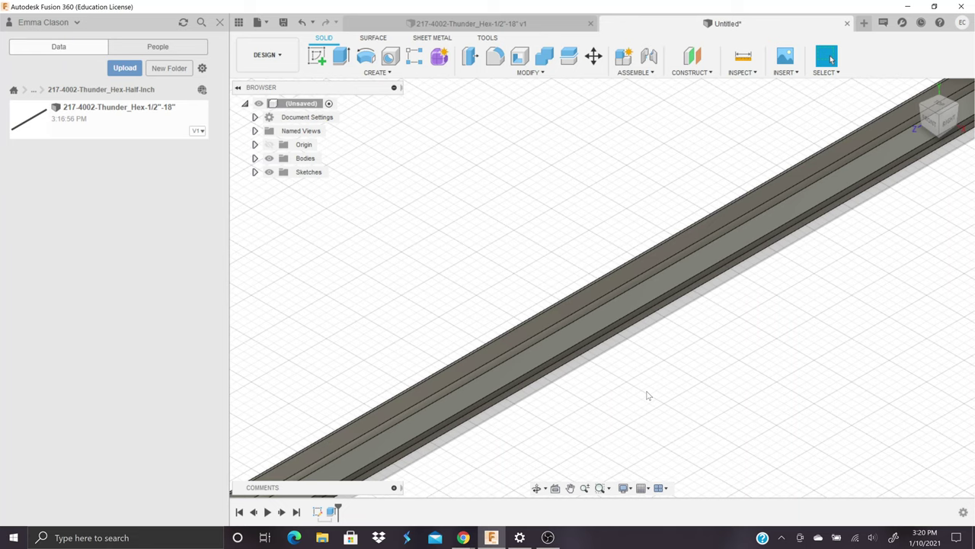
{"action": "scroll", "coordinate": [424, 442], "scroll_direction": "down", "scroll_amount": 3}
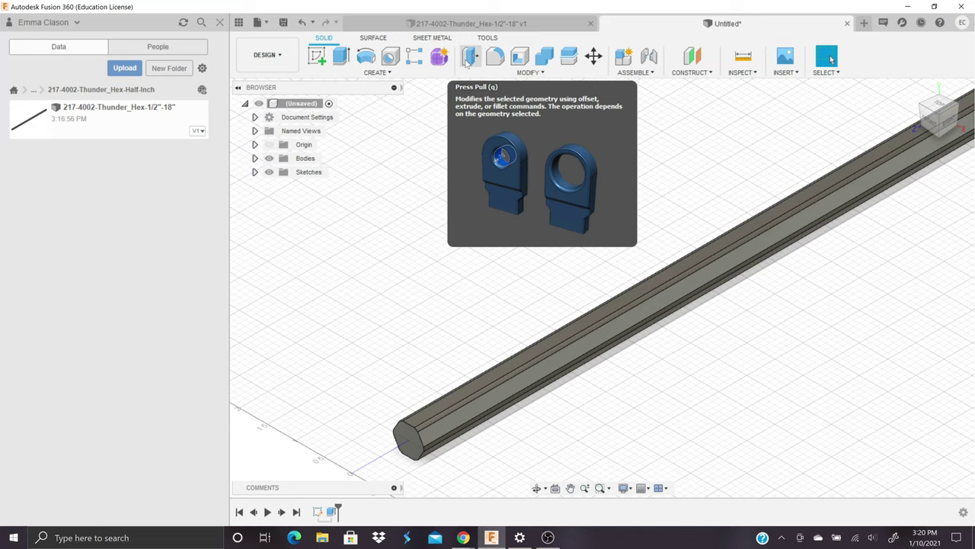
Press-pull the bar's near end face, previewing 36 in before settling on 18 in
{"action": "left_click", "coordinate": [468, 61]}
{"action": "left_click", "coordinate": [409, 438]}
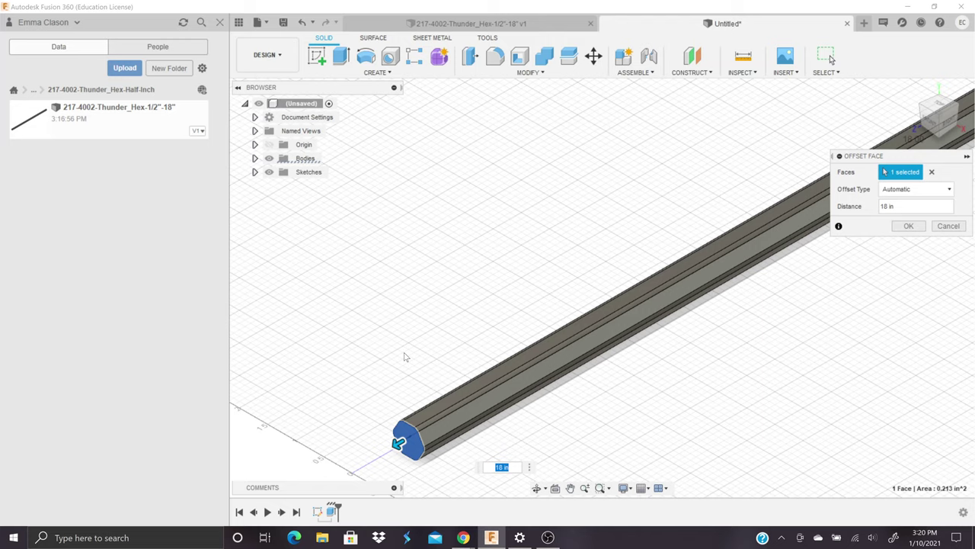
{"action": "type", "text": "36"}
{"action": "key", "text": "Return"}
{"action": "scroll", "coordinate": [634, 418], "scroll_direction": "down", "scroll_amount": 5}
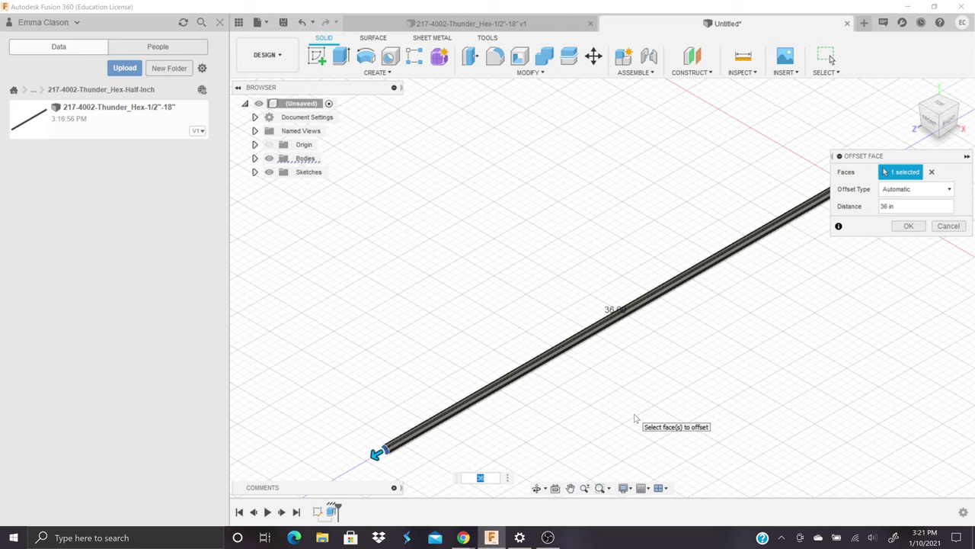
{"action": "type", "text": "18"}
{"action": "scroll", "coordinate": [595, 403], "scroll_direction": "up", "scroll_amount": 3}
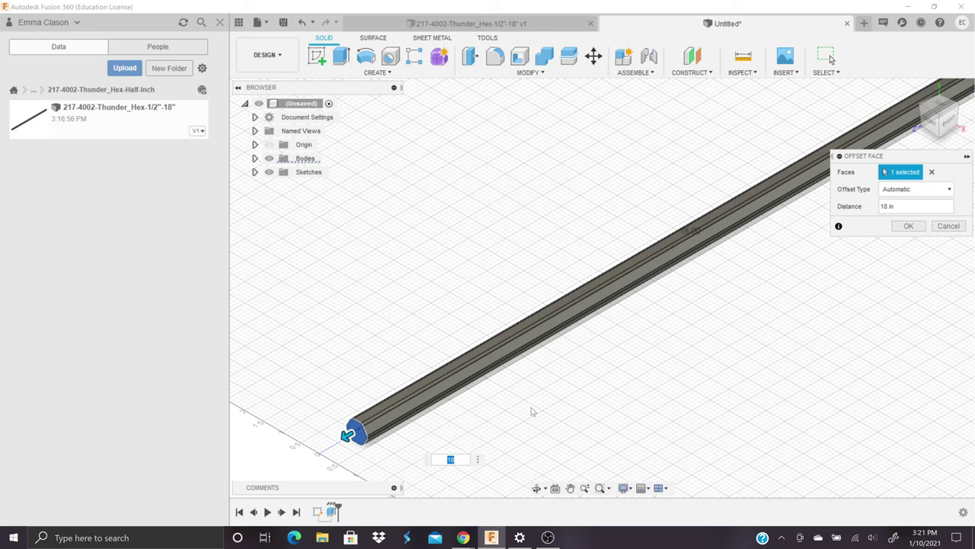
{"action": "key", "text": "Return"}
{"action": "scroll", "coordinate": [532, 411], "scroll_direction": "up", "scroll_amount": 5}
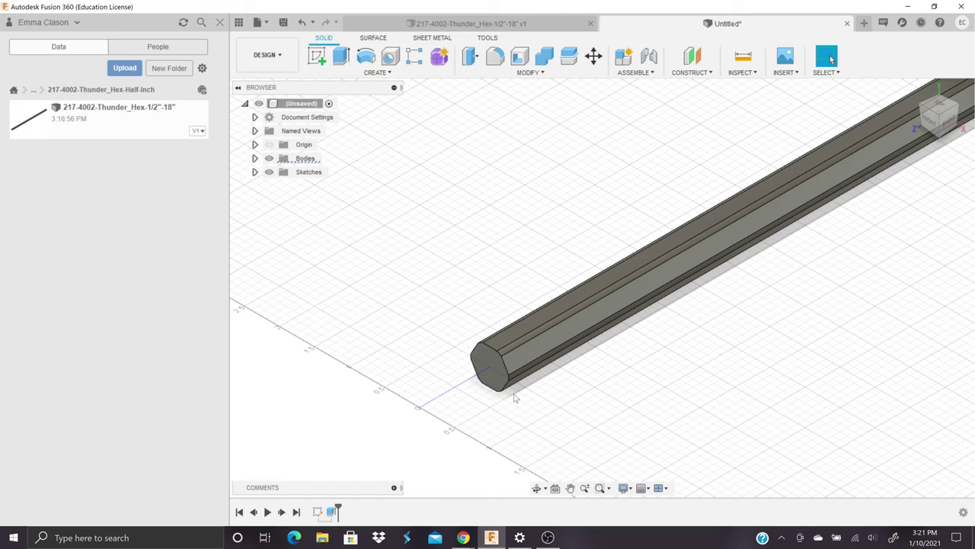
Sketch a 0.201 in diameter circle at the centre of the bar's end face
{"action": "left_click", "coordinate": [494, 372]}
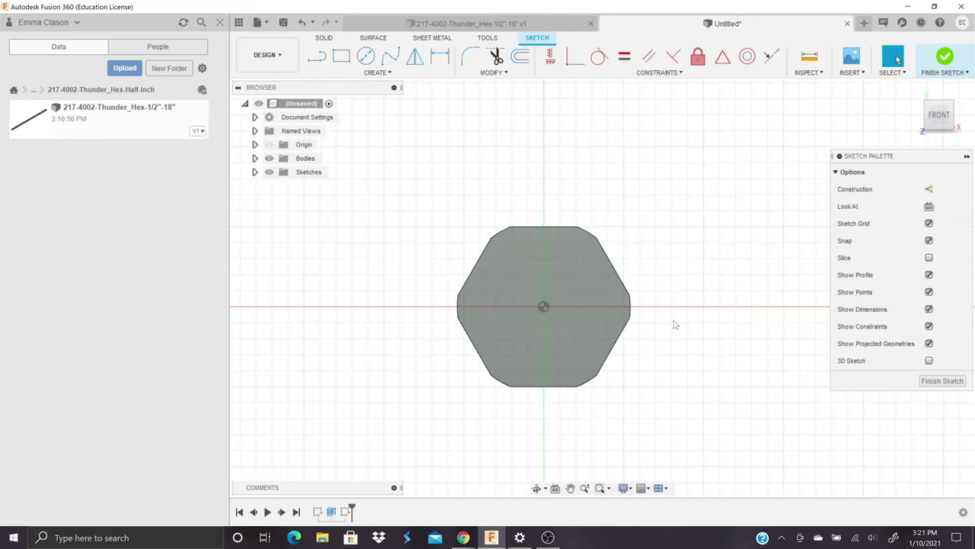
{"action": "left_click", "coordinate": [366, 61]}
{"action": "scroll", "coordinate": [545, 319], "scroll_direction": "up", "scroll_amount": 2}
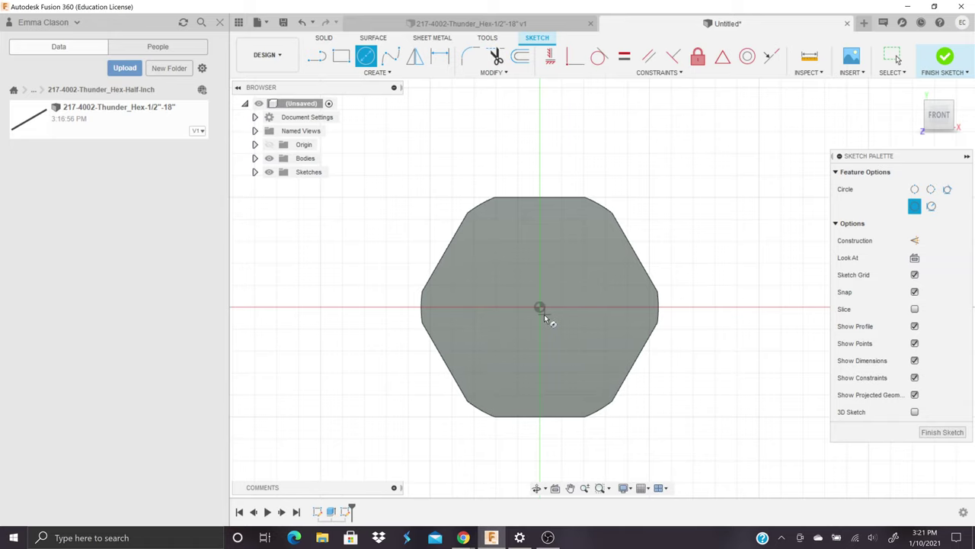
{"action": "left_click", "coordinate": [540, 308]}
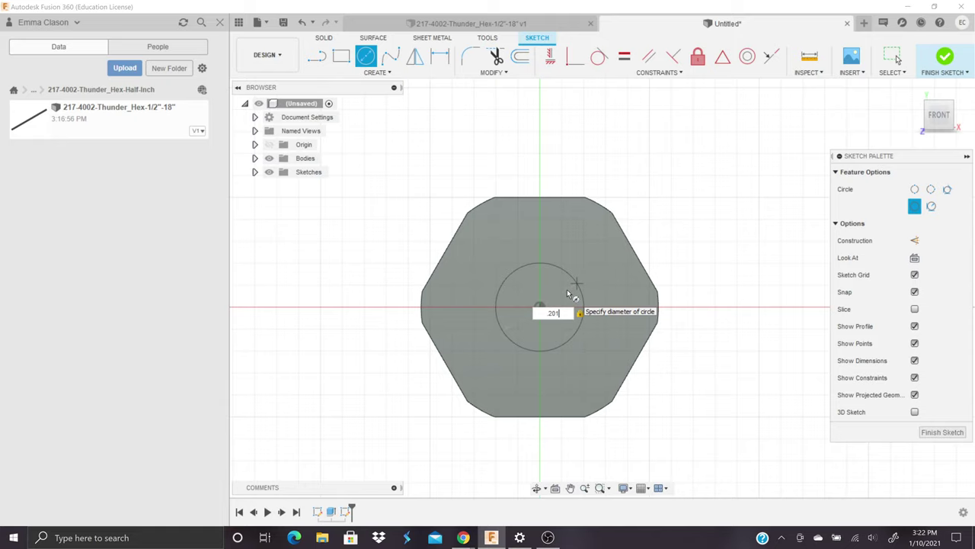
{"action": "key", "text": "Return"}
{"action": "left_click", "coordinate": [945, 56]}
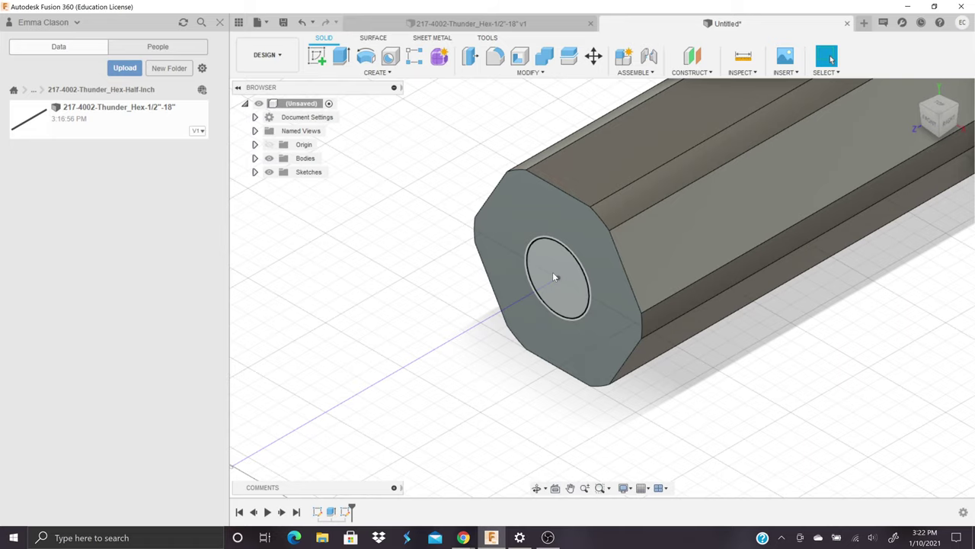
Add a 0.201 in hole at the circle centre with All extents through the bar
{"action": "key", "text": "h"}
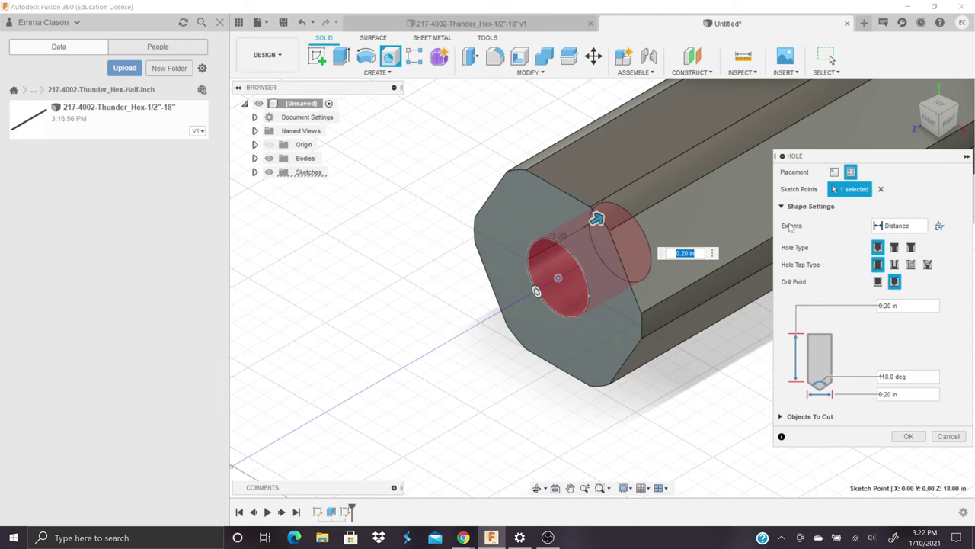
{"action": "left_click", "coordinate": [896, 226]}
{"action": "left_click", "coordinate": [892, 266]}
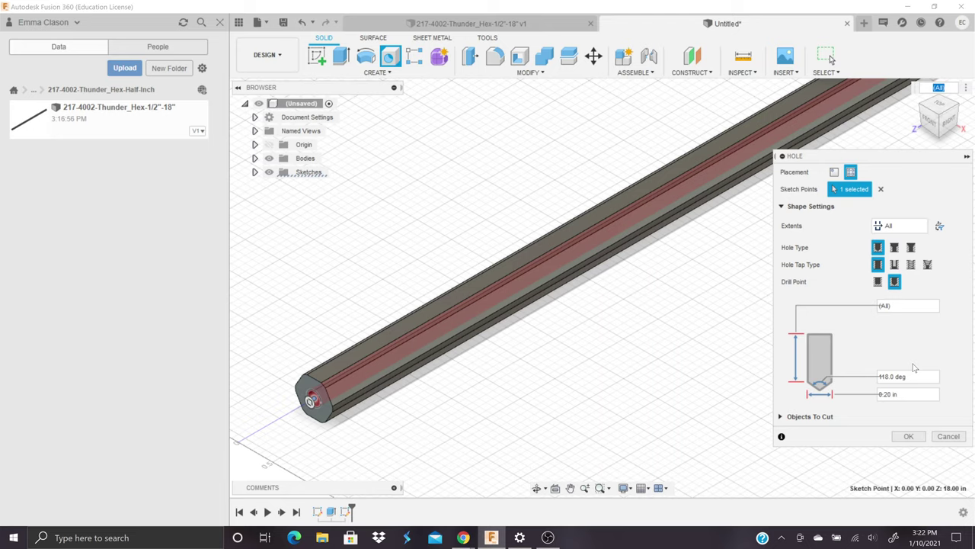
{"action": "type", "text": "1"}
{"action": "key", "text": "Return"}
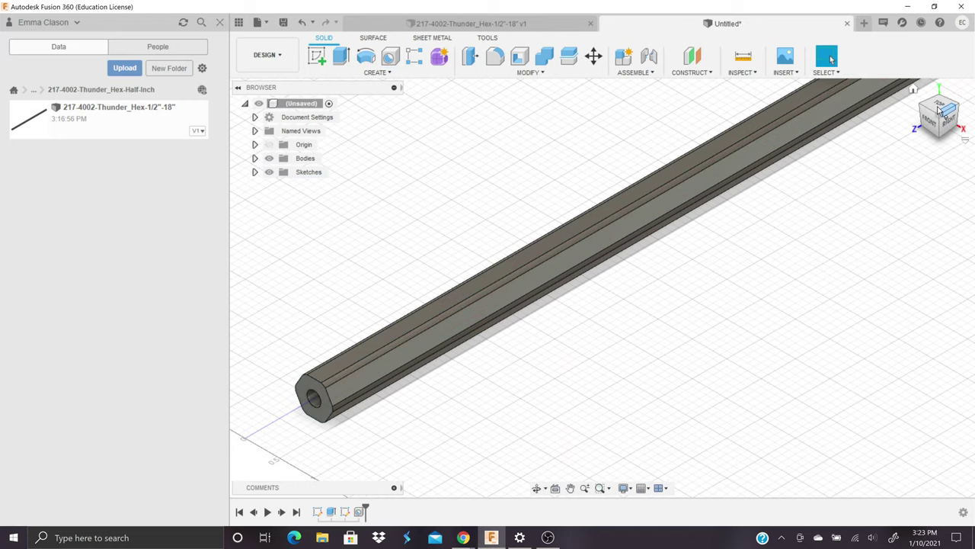